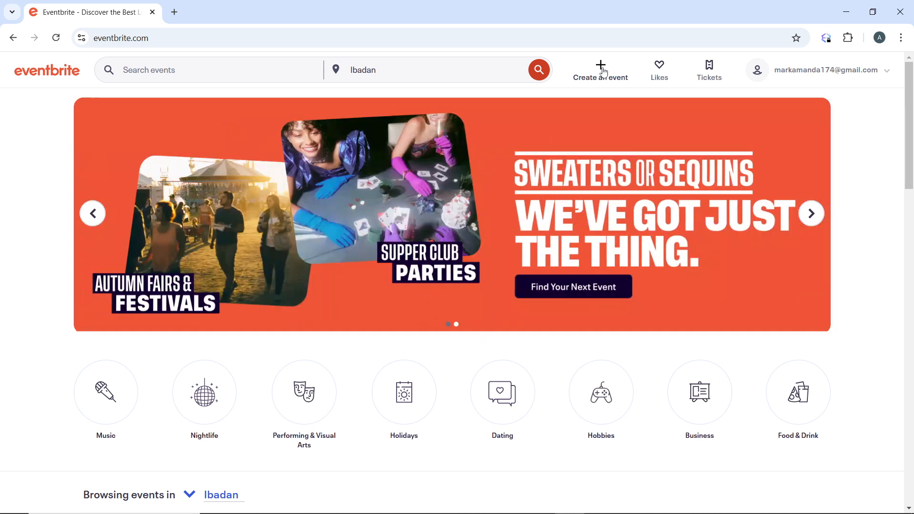
- Start building a new event from scratch
{"action": "left_click", "coordinate": [603, 71]}
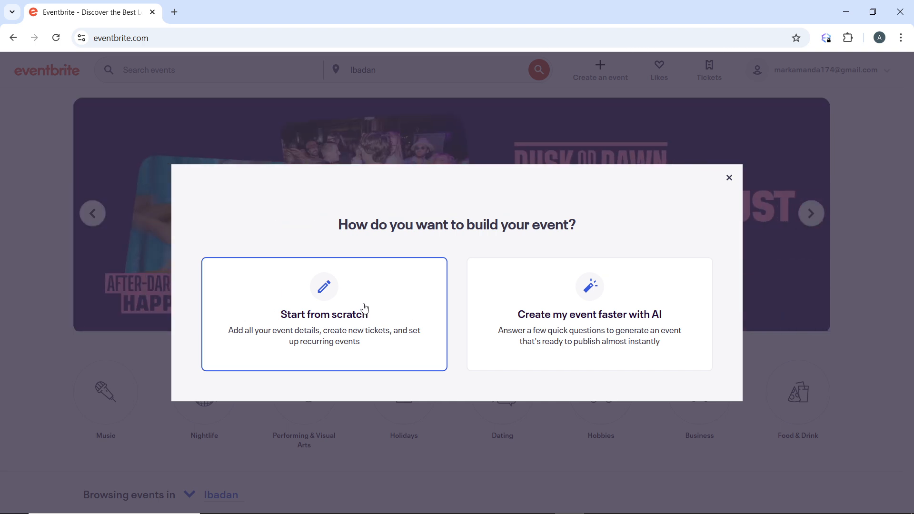
{"action": "left_click", "coordinate": [328, 293]}
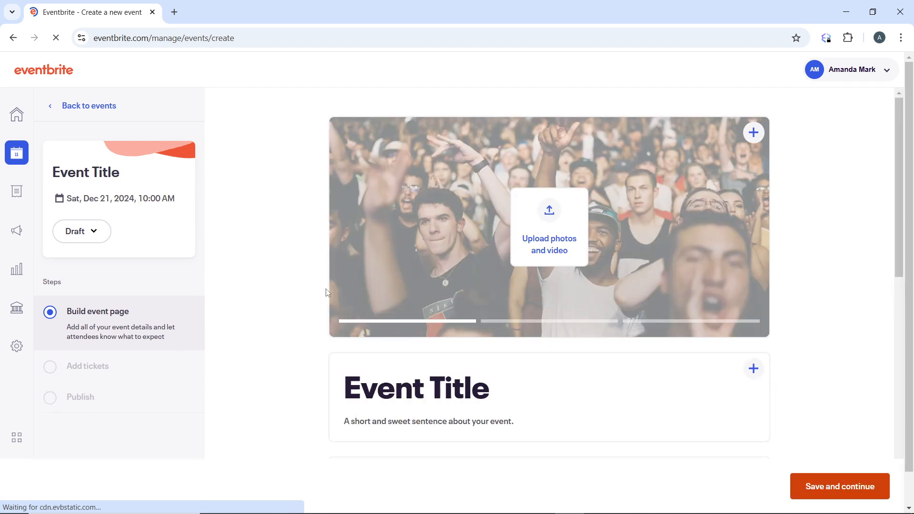
- Open the date and location section of the new event page for editing
{"action": "scroll", "coordinate": [403, 304], "scroll_direction": "down", "scroll_amount": 3}
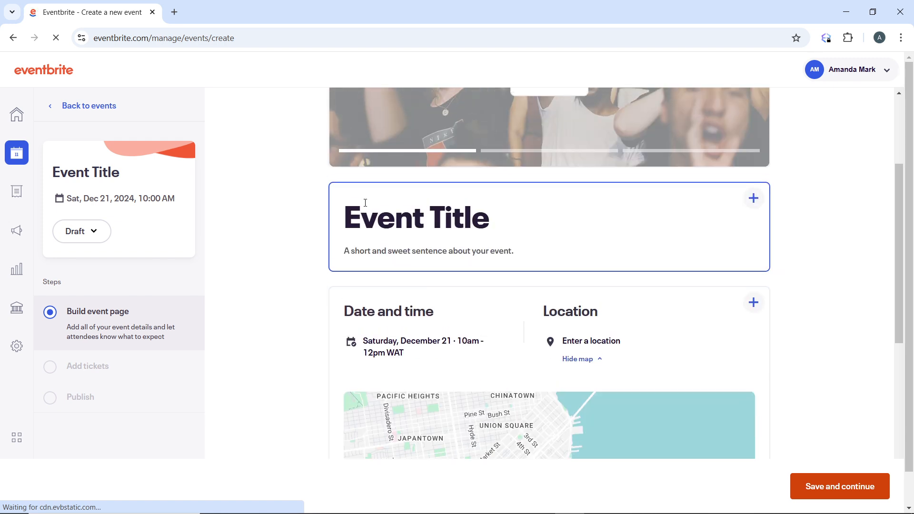
{"action": "scroll", "coordinate": [365, 203], "scroll_direction": "up", "scroll_amount": 2}
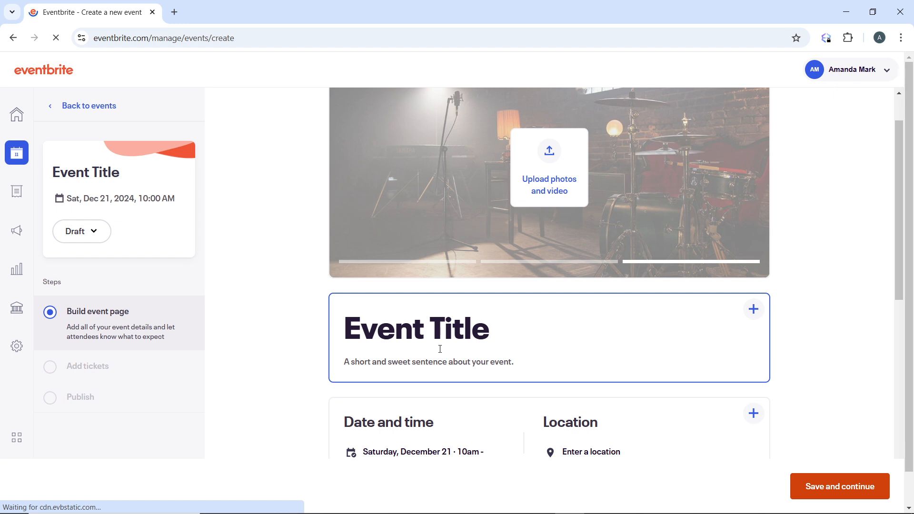
{"action": "scroll", "coordinate": [394, 341], "scroll_direction": "down", "scroll_amount": 2}
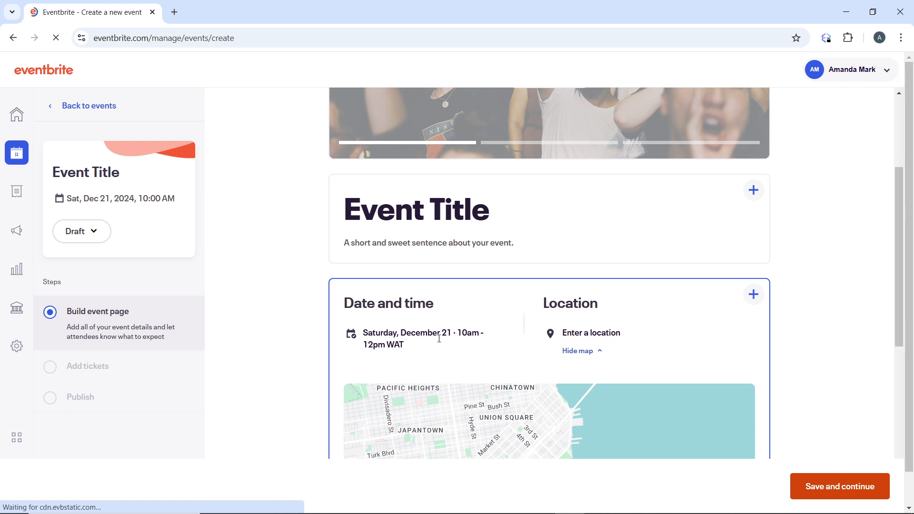
{"action": "scroll", "coordinate": [439, 339], "scroll_direction": "down", "scroll_amount": 2}
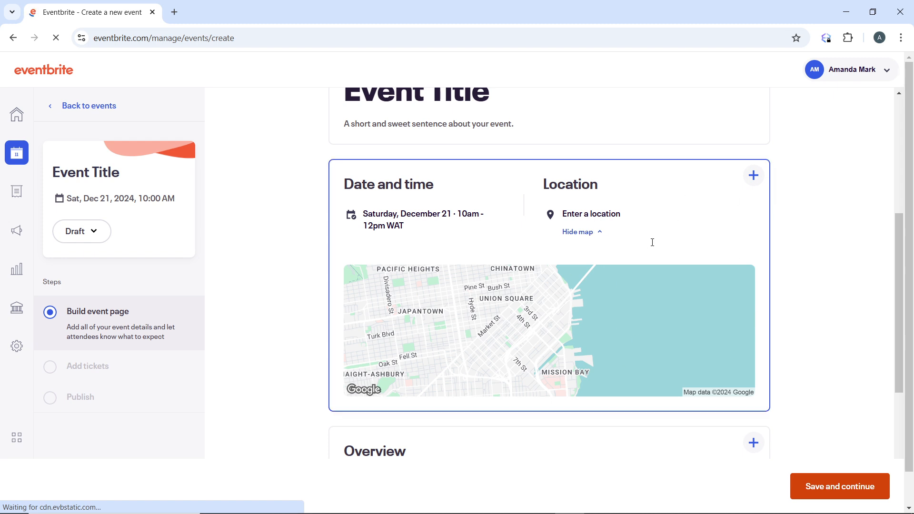
{"action": "left_click", "coordinate": [600, 239]}
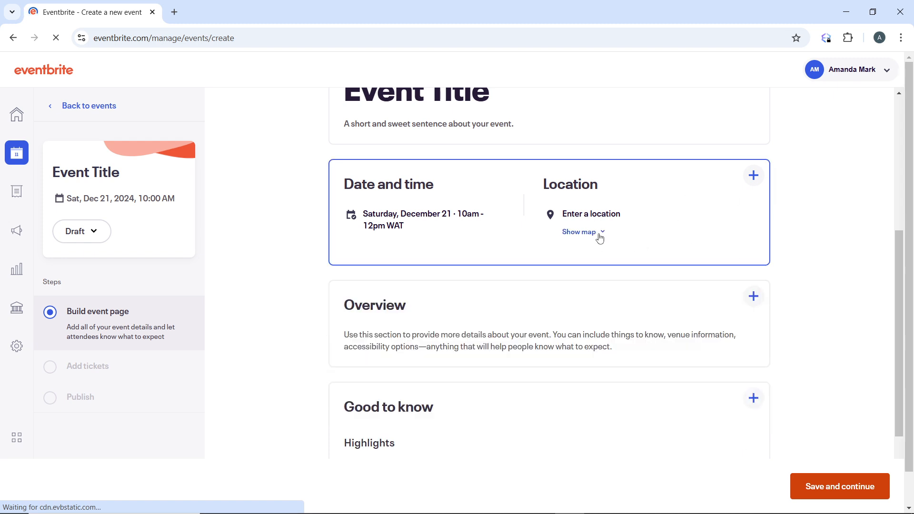
{"action": "left_click", "coordinate": [604, 213]}
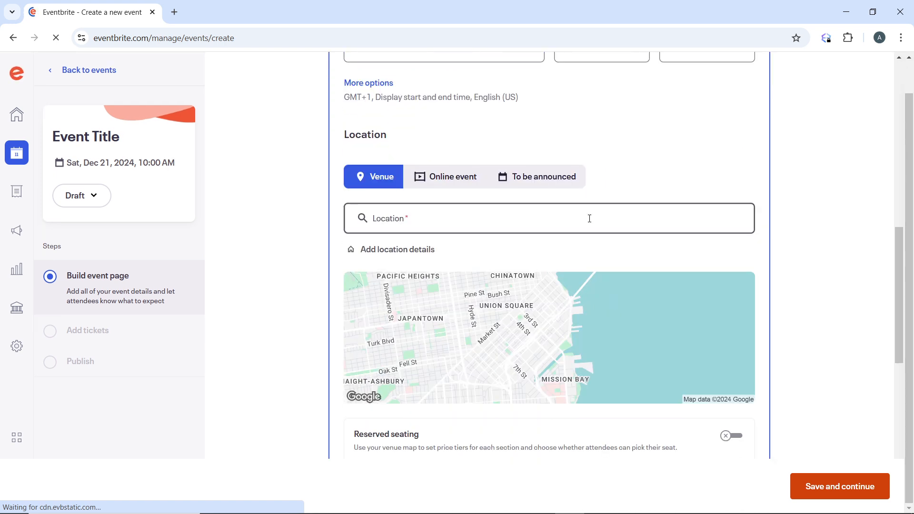
- Look through the event page's sections: type of event, date and time, location, overview, highlights, frequently asked questions and agenda
{"action": "scroll", "coordinate": [581, 231], "scroll_direction": "up", "scroll_amount": 4}
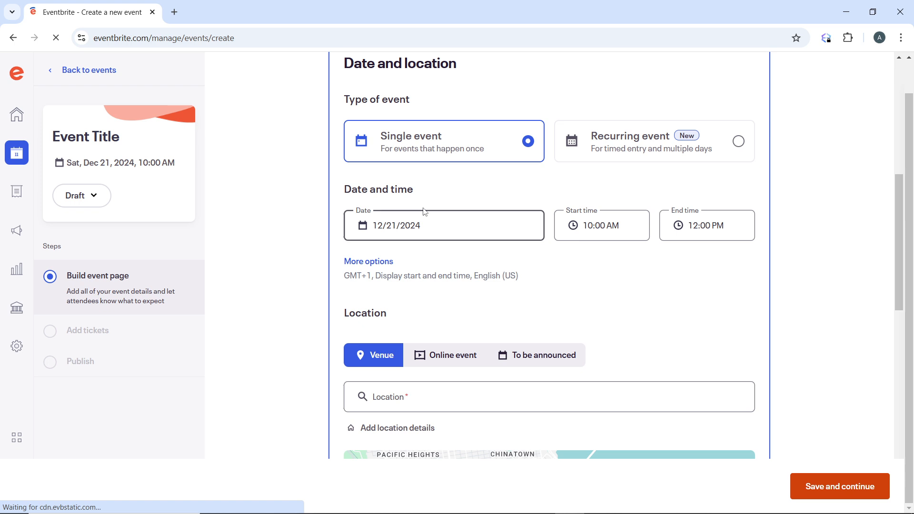
{"action": "scroll", "coordinate": [447, 224], "scroll_direction": "down", "scroll_amount": 5}
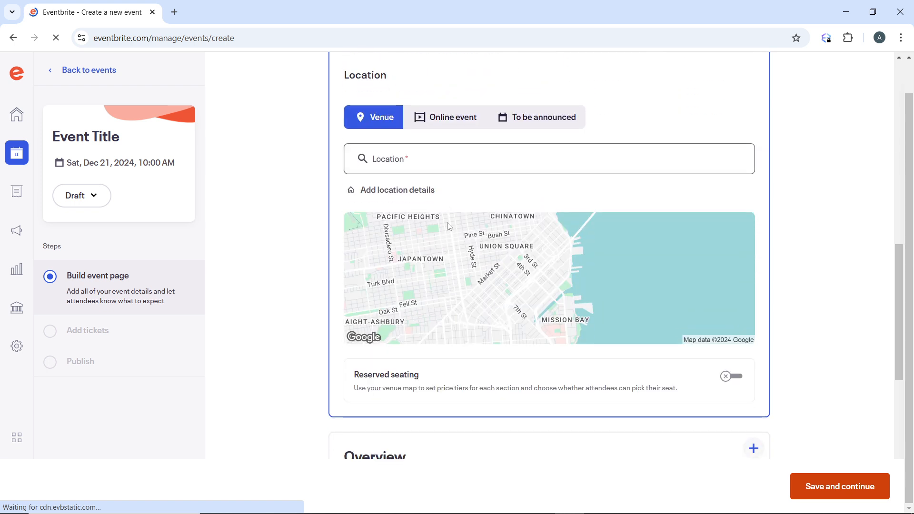
{"action": "scroll", "coordinate": [451, 222], "scroll_direction": "up", "scroll_amount": 9}
{"action": "scroll", "coordinate": [610, 360], "scroll_direction": "down", "scroll_amount": 14}
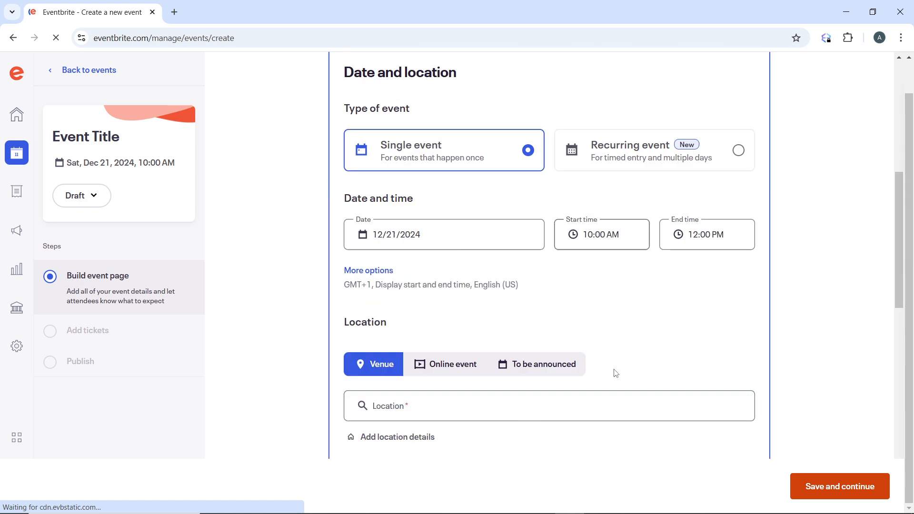
{"action": "scroll", "coordinate": [610, 353], "scroll_direction": "down", "scroll_amount": 1}
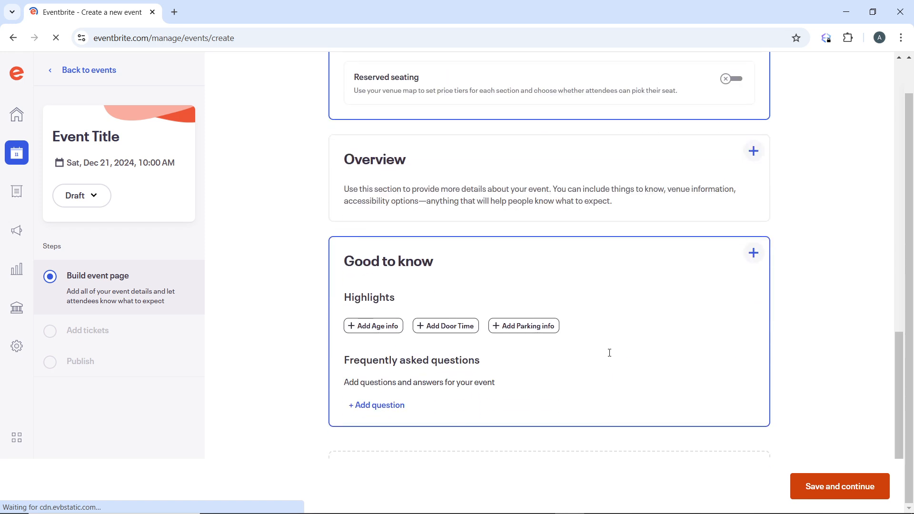
{"action": "scroll", "coordinate": [610, 349], "scroll_direction": "down", "scroll_amount": 1}
{"action": "scroll", "coordinate": [608, 348], "scroll_direction": "up", "scroll_amount": 2}
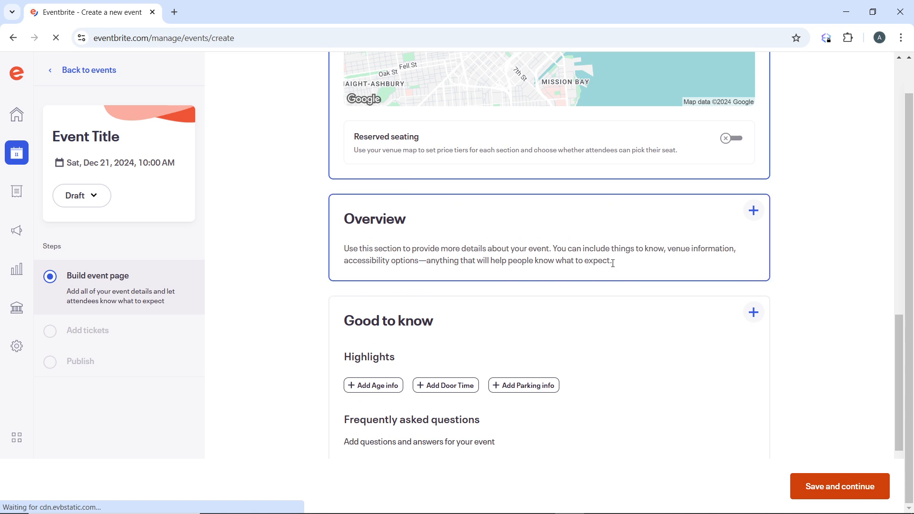
{"action": "scroll", "coordinate": [516, 258], "scroll_direction": "down", "scroll_amount": 1}
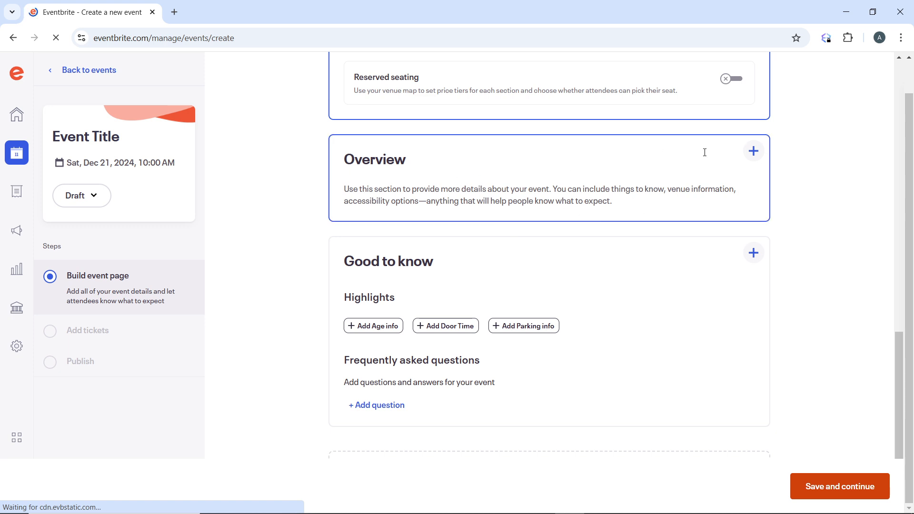
{"action": "scroll", "coordinate": [704, 233], "scroll_direction": "down", "scroll_amount": 2}
{"action": "scroll", "coordinate": [604, 187], "scroll_direction": "up", "scroll_amount": 1}
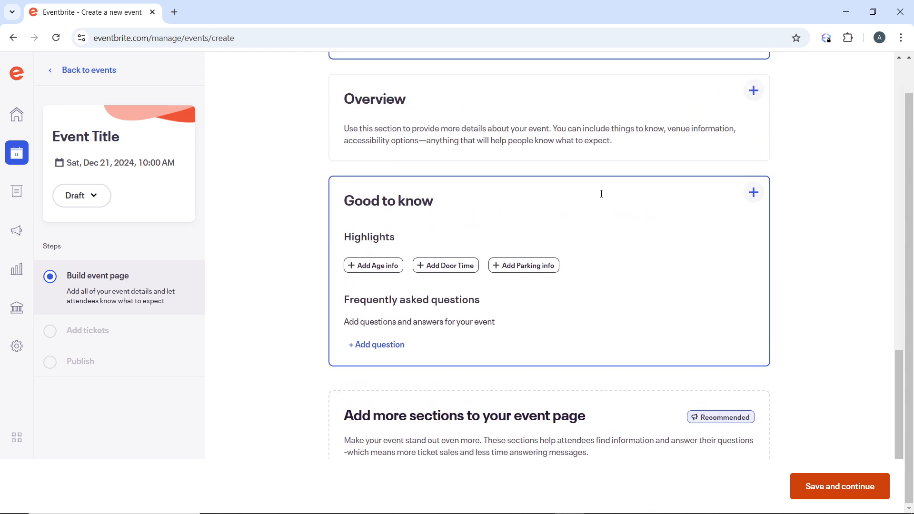
{"action": "scroll", "coordinate": [602, 194], "scroll_direction": "down", "scroll_amount": 1}
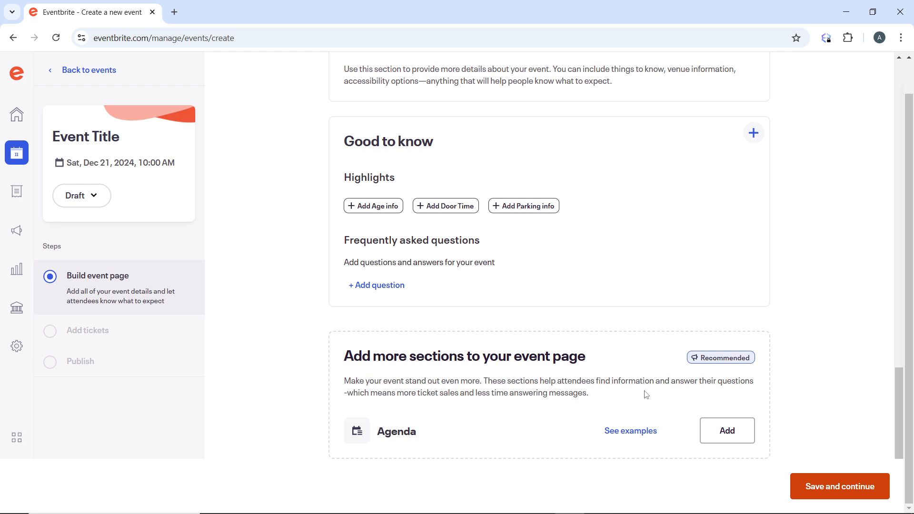
{"action": "scroll", "coordinate": [632, 385], "scroll_direction": "up", "scroll_amount": 1}
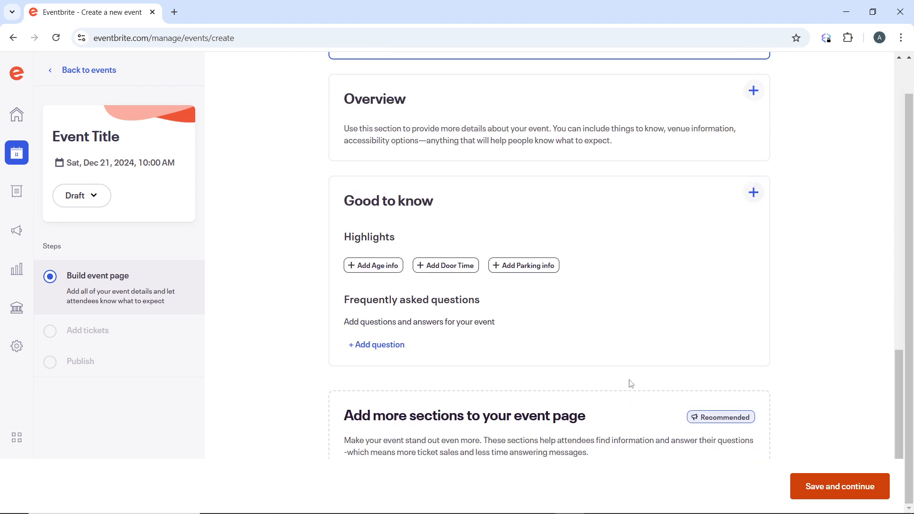
{"action": "scroll", "coordinate": [632, 384], "scroll_direction": "down", "scroll_amount": 1}
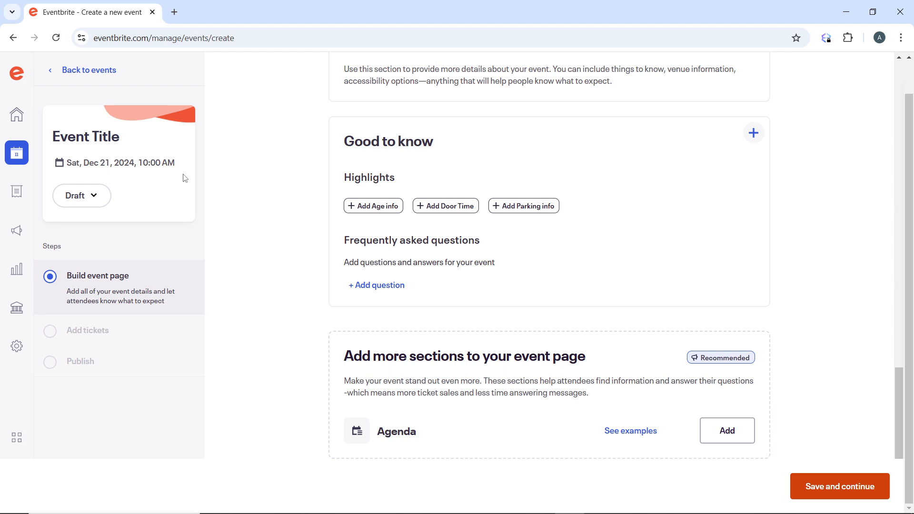
{"action": "scroll", "coordinate": [414, 220], "scroll_direction": "up", "scroll_amount": 7}
{"action": "scroll", "coordinate": [415, 224], "scroll_direction": "up", "scroll_amount": 6}
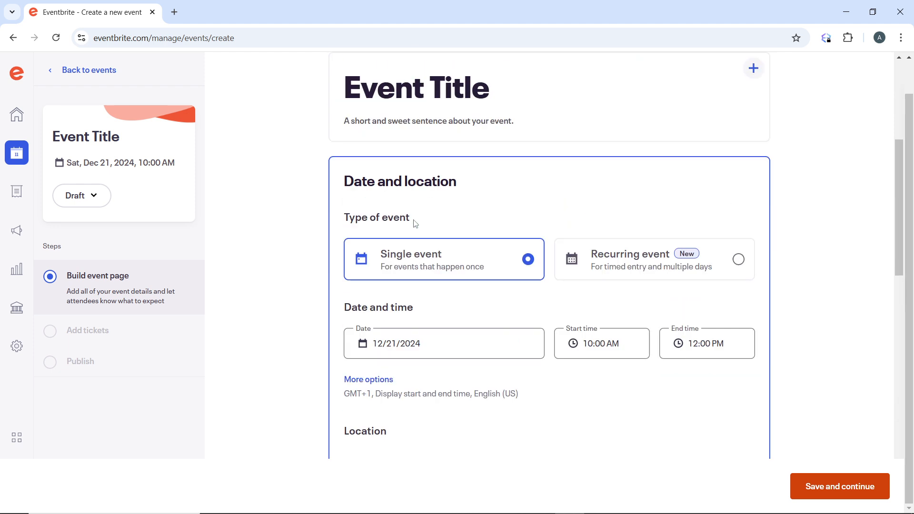
{"action": "scroll", "coordinate": [416, 223], "scroll_direction": "down", "scroll_amount": 3}
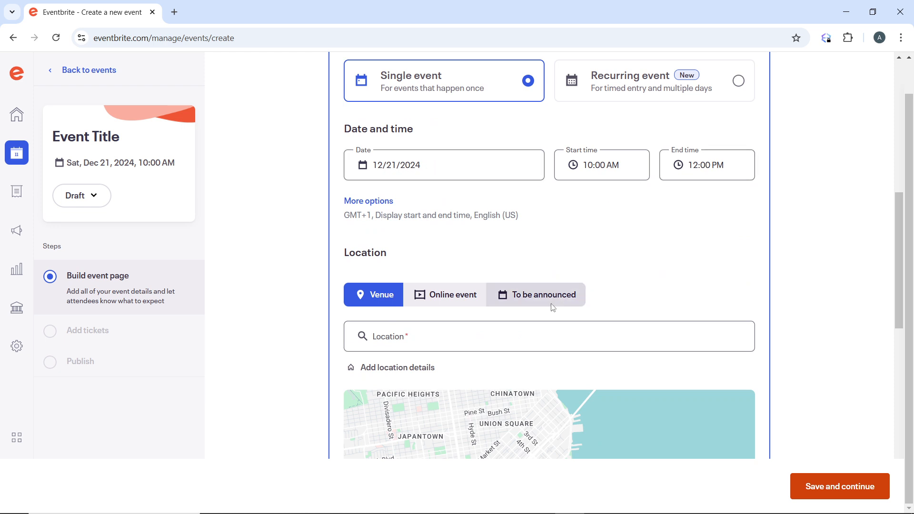
{"action": "scroll", "coordinate": [552, 307], "scroll_direction": "down", "scroll_amount": 3}
{"action": "scroll", "coordinate": [552, 308], "scroll_direction": "up", "scroll_amount": 8}
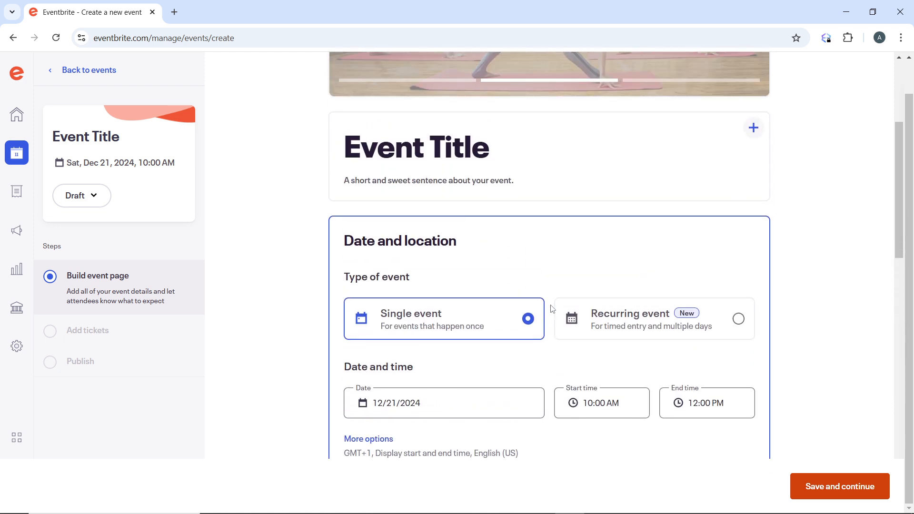
{"action": "scroll", "coordinate": [550, 309], "scroll_direction": "down", "scroll_amount": 2}
{"action": "scroll", "coordinate": [550, 310], "scroll_direction": "down", "scroll_amount": 2}
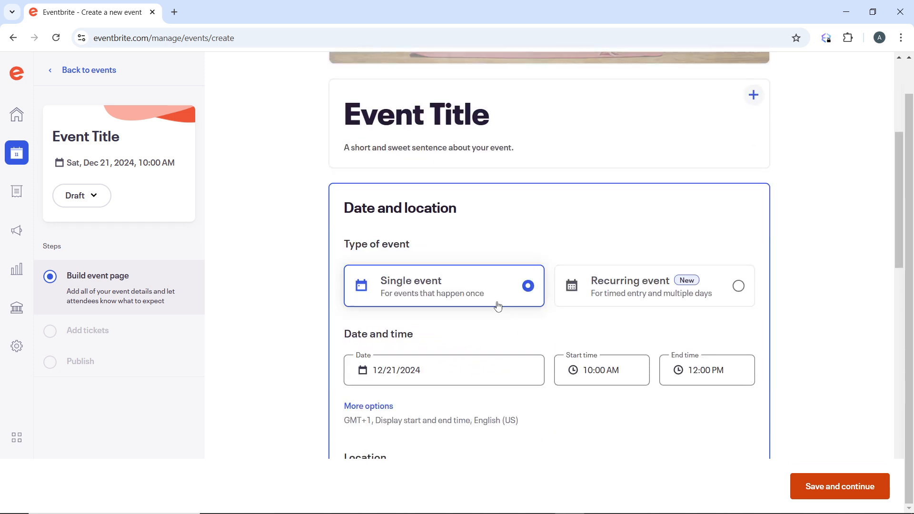
{"action": "scroll", "coordinate": [484, 298], "scroll_direction": "down", "scroll_amount": 11}
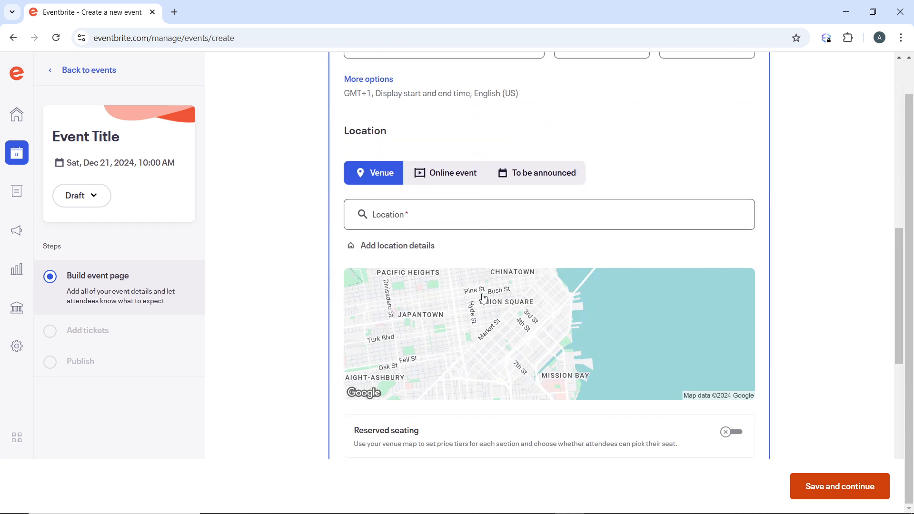
- Set the event title to "AFI's PARTY" and fill the summary with the suggested text
{"action": "scroll", "coordinate": [483, 293], "scroll_direction": "up", "scroll_amount": 14}
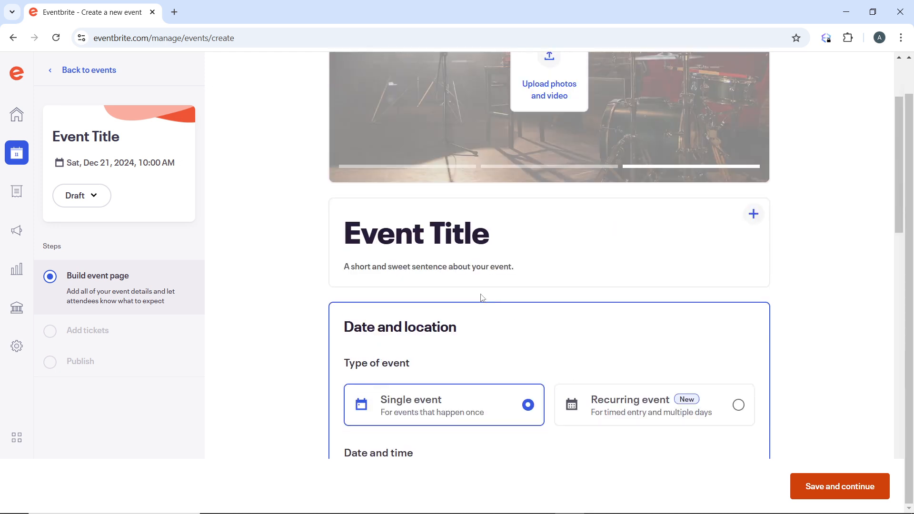
{"action": "left_click", "coordinate": [433, 251]}
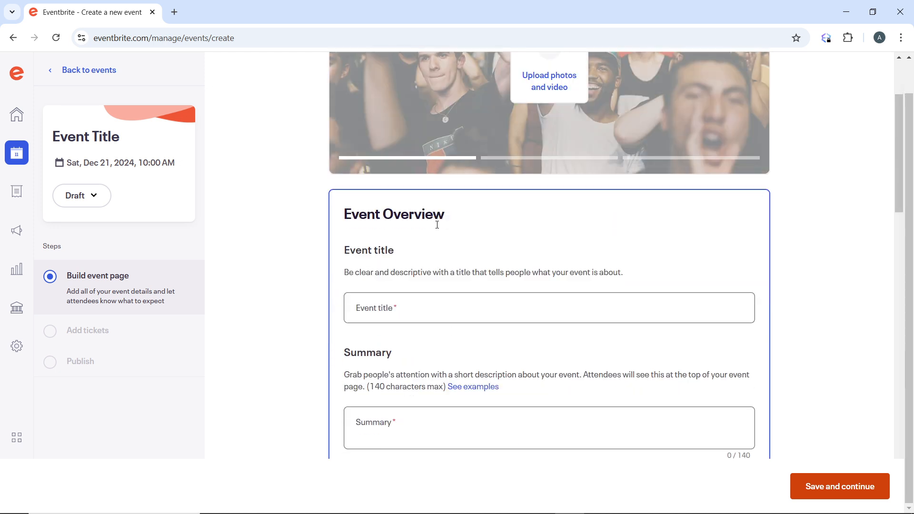
{"action": "scroll", "coordinate": [438, 196], "scroll_direction": "up", "scroll_amount": 4}
{"action": "scroll", "coordinate": [347, 398], "scroll_direction": "down", "scroll_amount": 2}
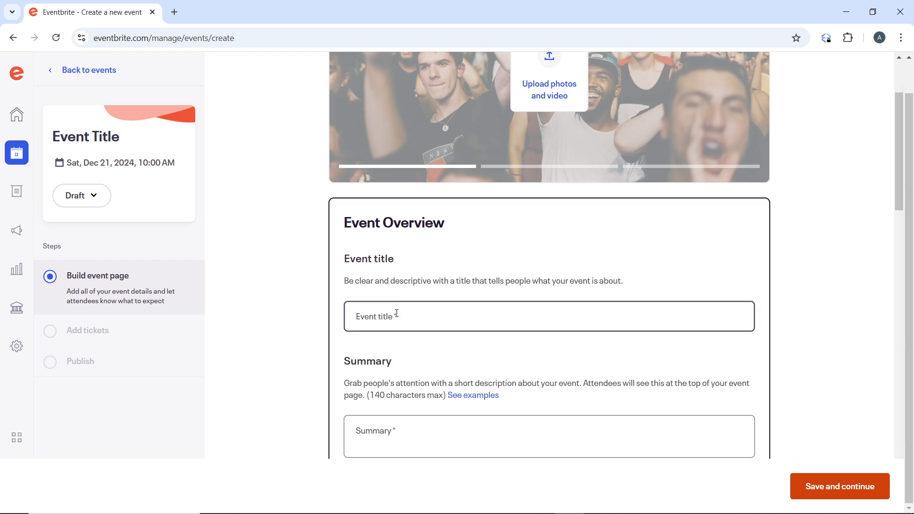
{"action": "left_click", "coordinate": [374, 316]}
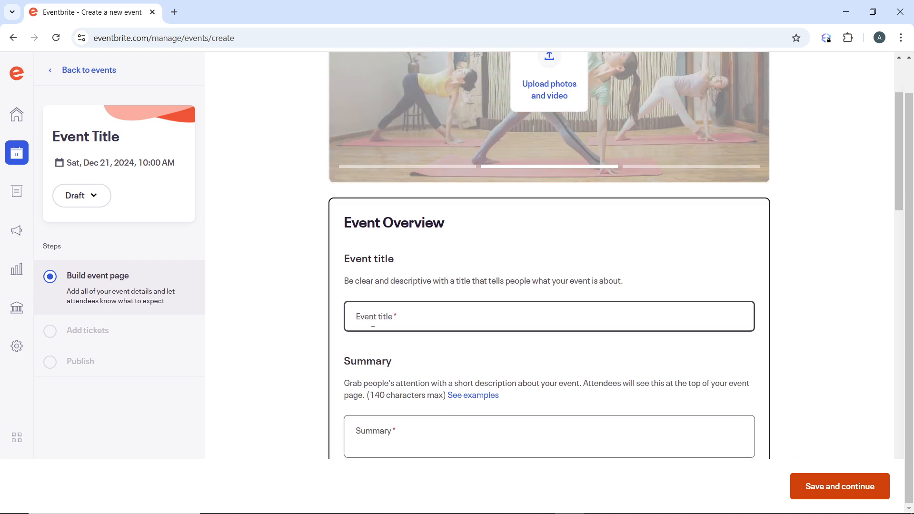
{"action": "type", "text": "A"}
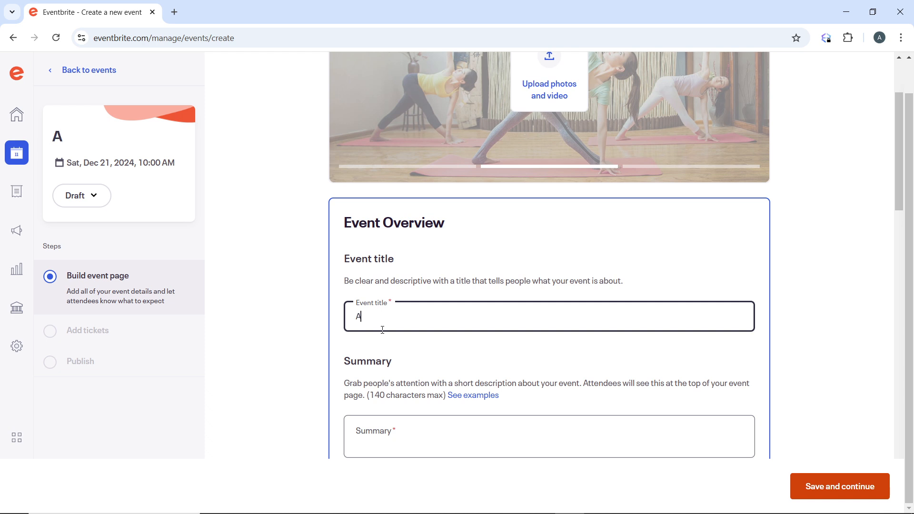
{"action": "type", "text": "FI's P"}
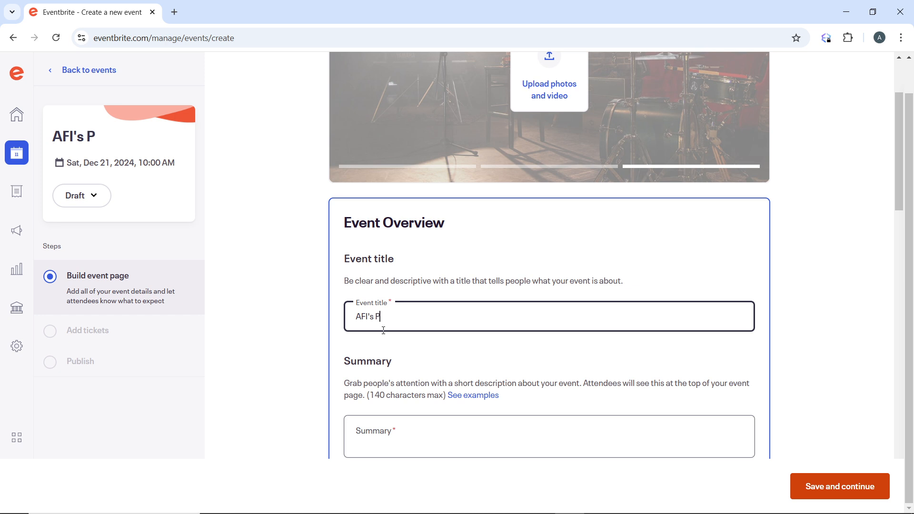
{"action": "type", "text": "ARTY"}
{"action": "scroll", "coordinate": [406, 350], "scroll_direction": "down", "scroll_amount": 2}
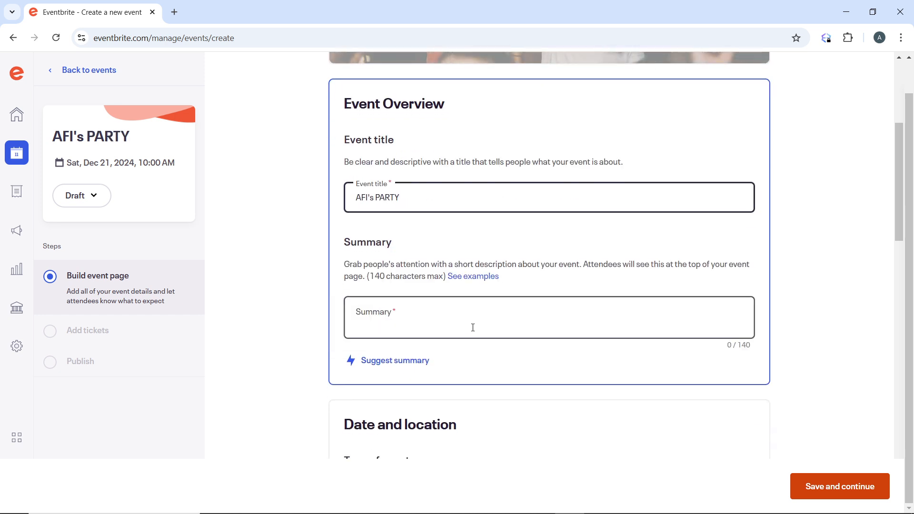
{"action": "left_click", "coordinate": [407, 364]}
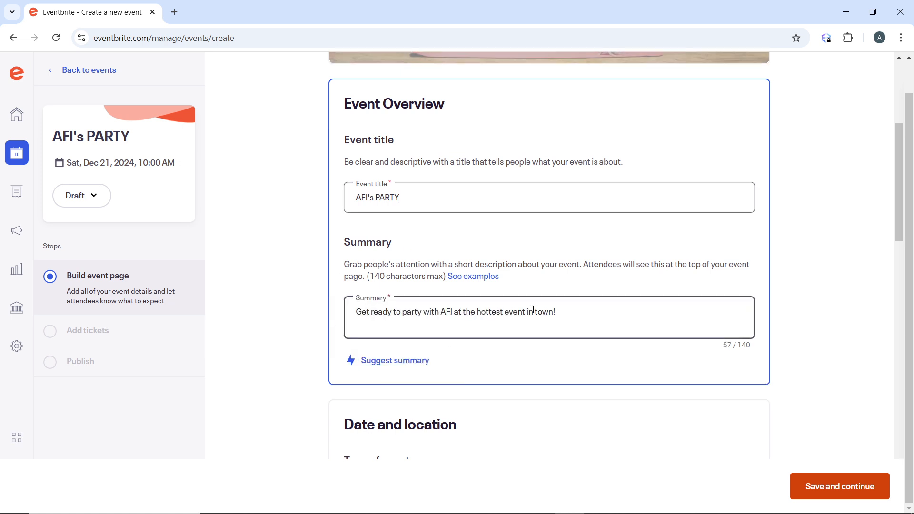
- Set the event's location type to an online event instead of a venue
{"action": "scroll", "coordinate": [471, 355], "scroll_direction": "down", "scroll_amount": 7}
{"action": "scroll", "coordinate": [475, 328], "scroll_direction": "down", "scroll_amount": 4}
{"action": "scroll", "coordinate": [438, 273], "scroll_direction": "up", "scroll_amount": 3}
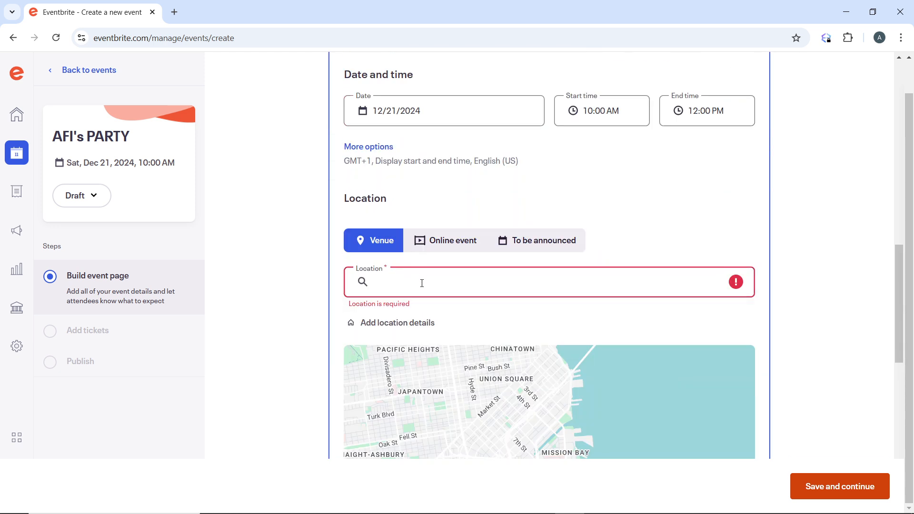
{"action": "left_click", "coordinate": [422, 283]}
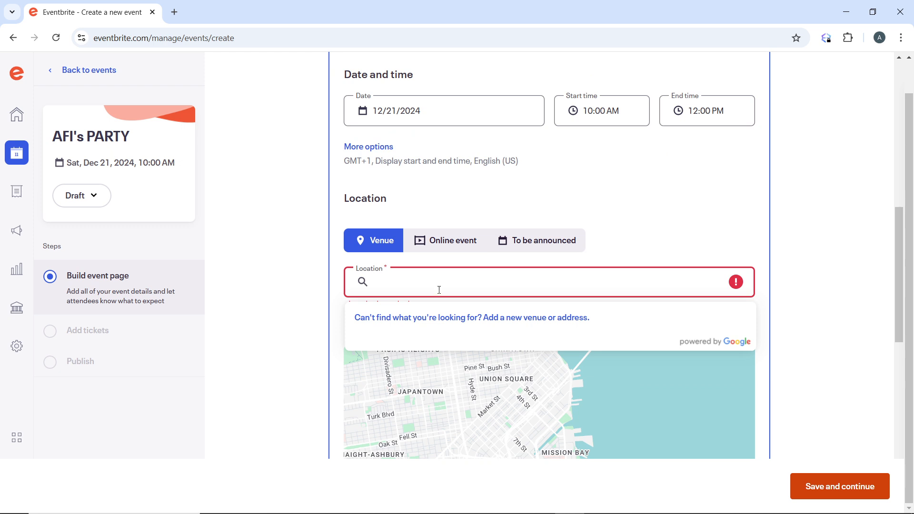
{"action": "left_click", "coordinate": [460, 241]}
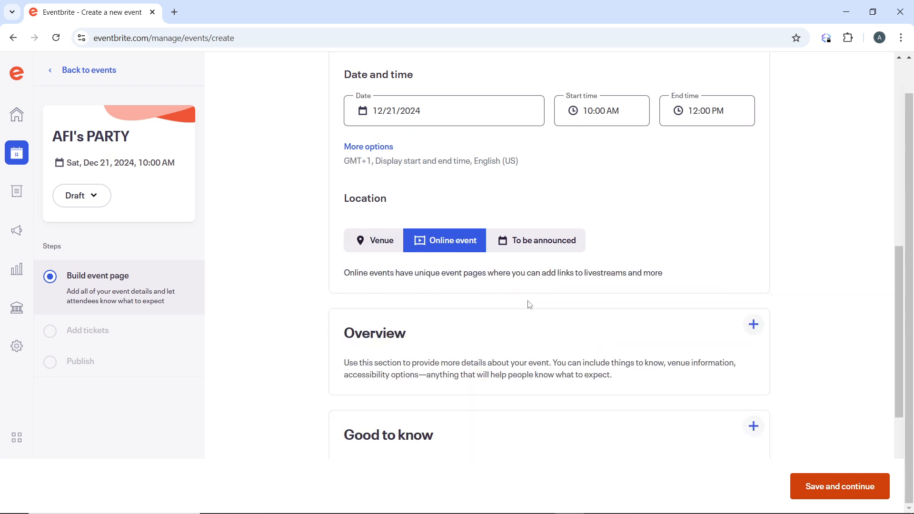
{"action": "scroll", "coordinate": [530, 305], "scroll_direction": "down", "scroll_amount": 5}
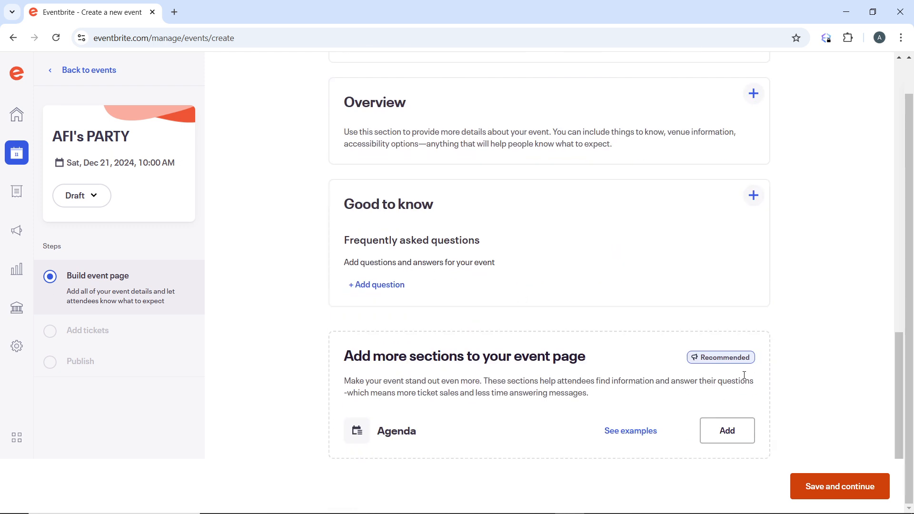
- Save the event page, get started with the virtual venue, and review the attendee event page's video, audio and additional content options
{"action": "left_click", "coordinate": [850, 495]}
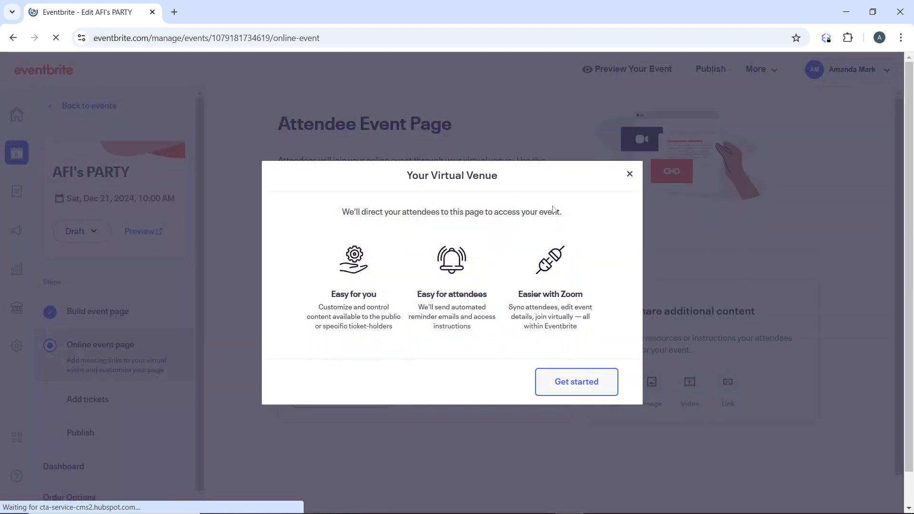
{"action": "left_click", "coordinate": [576, 382]}
{"action": "scroll", "coordinate": [418, 309], "scroll_direction": "down", "scroll_amount": 1}
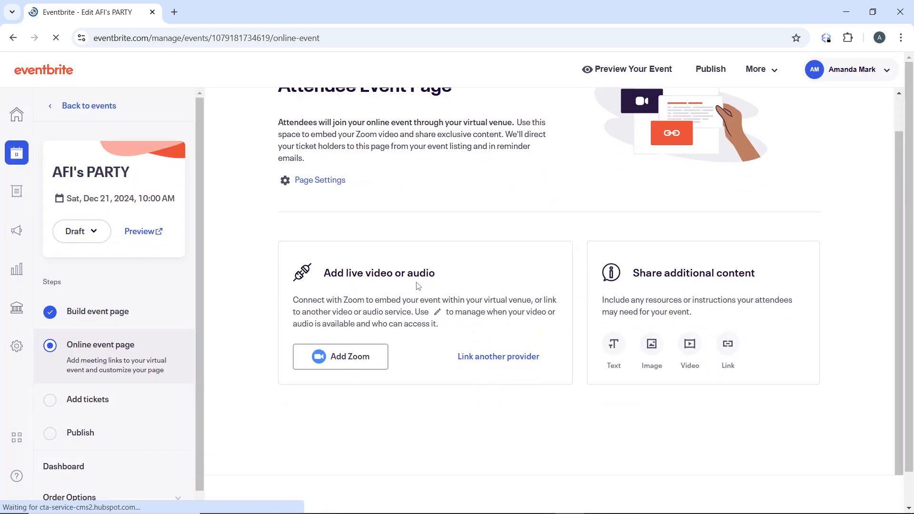
{"action": "scroll", "coordinate": [499, 291], "scroll_direction": "up", "scroll_amount": 1}
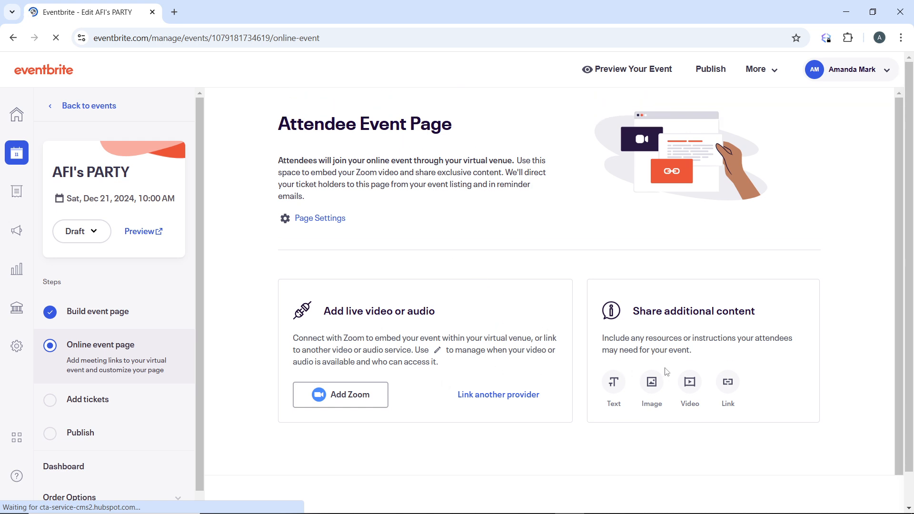
{"action": "scroll", "coordinate": [404, 281], "scroll_direction": "down", "scroll_amount": 2}
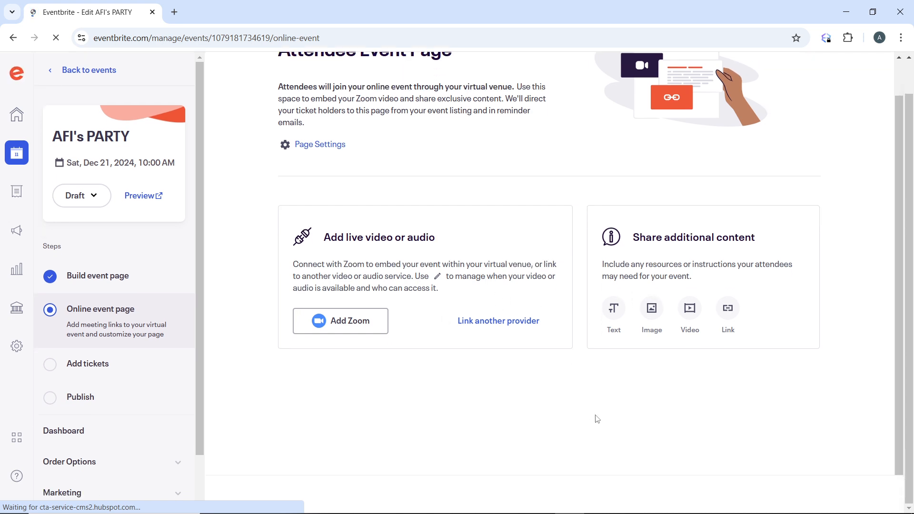
{"action": "scroll", "coordinate": [502, 327], "scroll_direction": "up", "scroll_amount": 1}
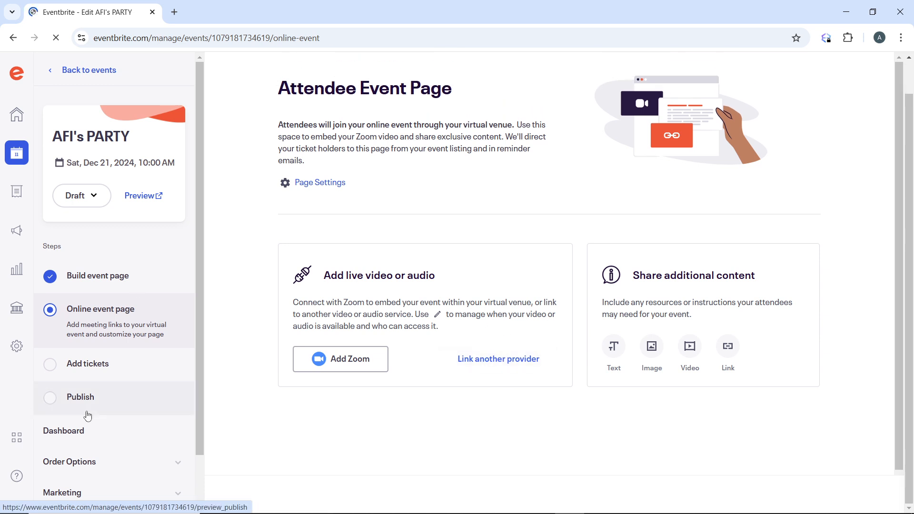
{"action": "scroll", "coordinate": [90, 413], "scroll_direction": "down", "scroll_amount": 1}
{"action": "scroll", "coordinate": [480, 356], "scroll_direction": "up", "scroll_amount": 1}
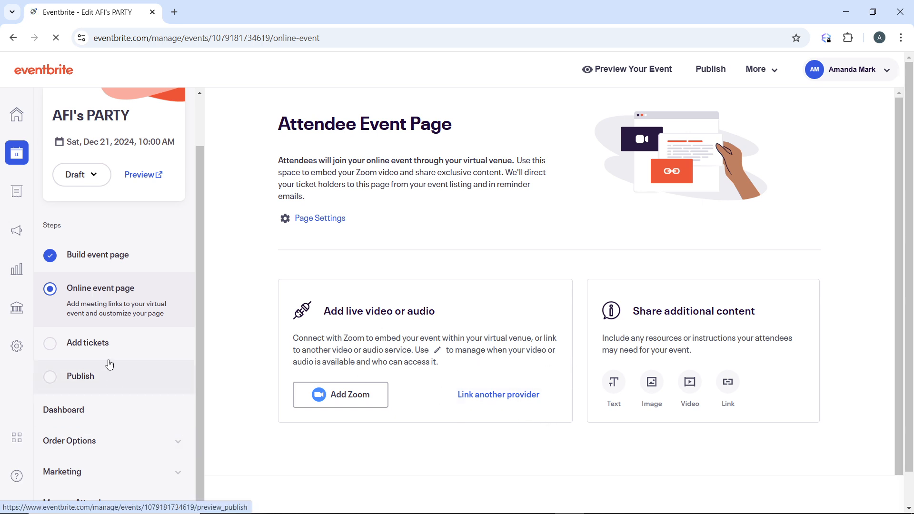
- Go to the event's ticket setup and start creating a free ticket
{"action": "left_click", "coordinate": [49, 349]}
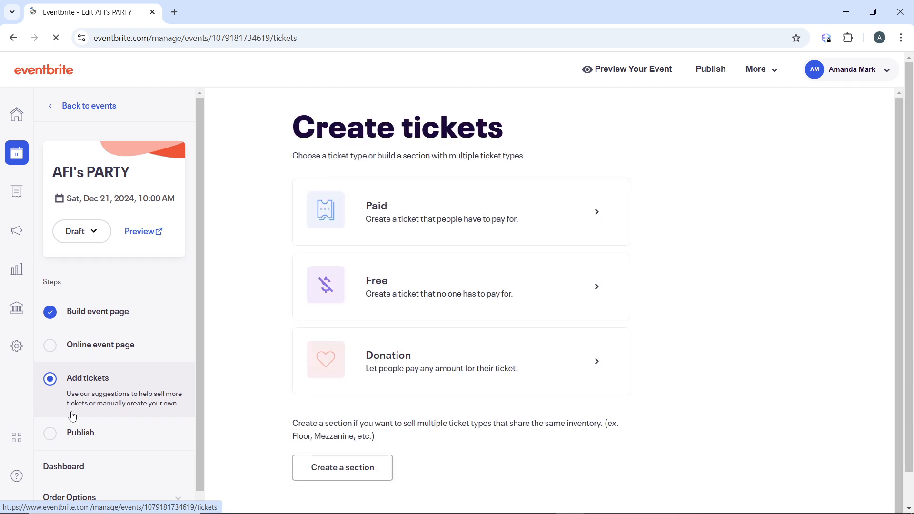
{"action": "scroll", "coordinate": [39, 433], "scroll_direction": "down", "scroll_amount": 1}
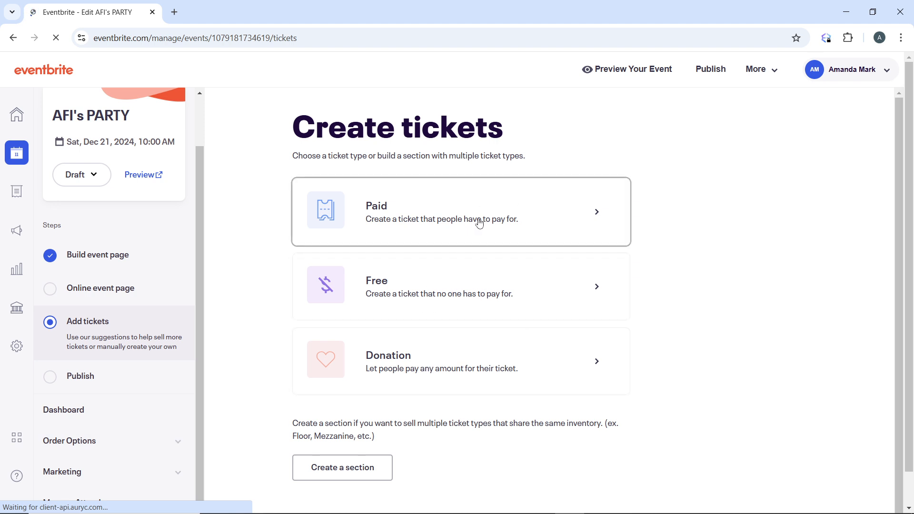
{"action": "left_click", "coordinate": [465, 282]}
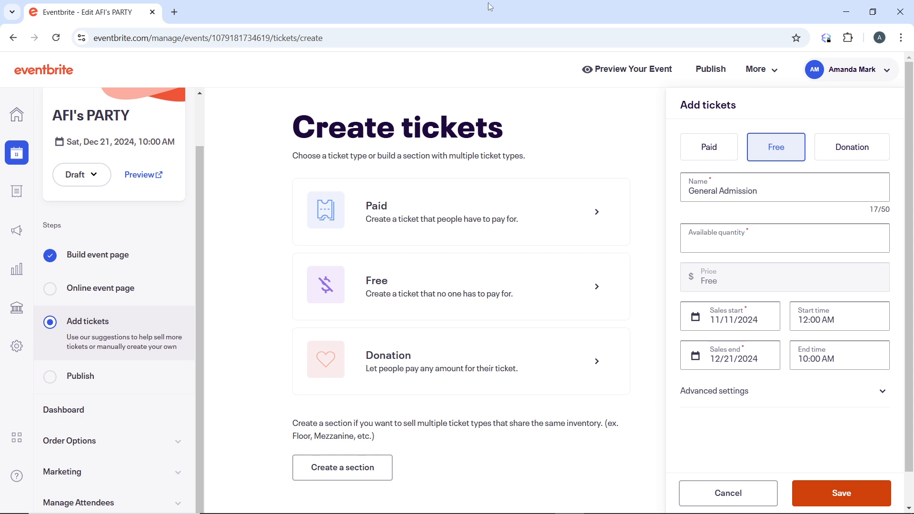
- Show the publishing options for the draft event
{"action": "left_click_drag", "start_coordinate": [349, 76], "coordinate": [672, 13]}
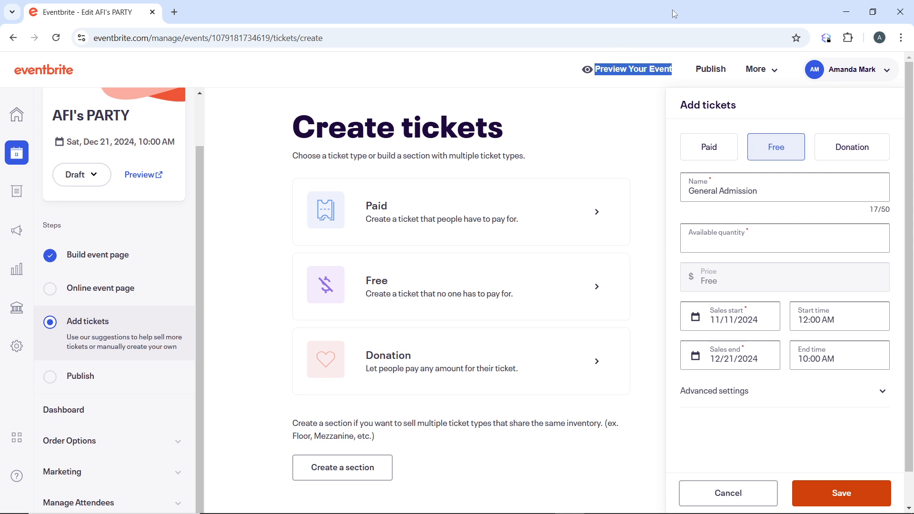
{"action": "left_click", "coordinate": [606, 155]}
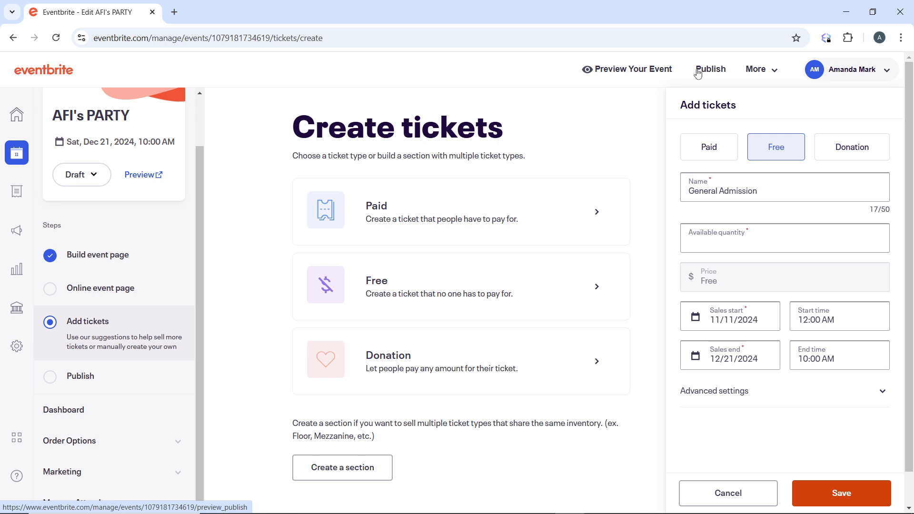
{"action": "left_click", "coordinate": [77, 177]}
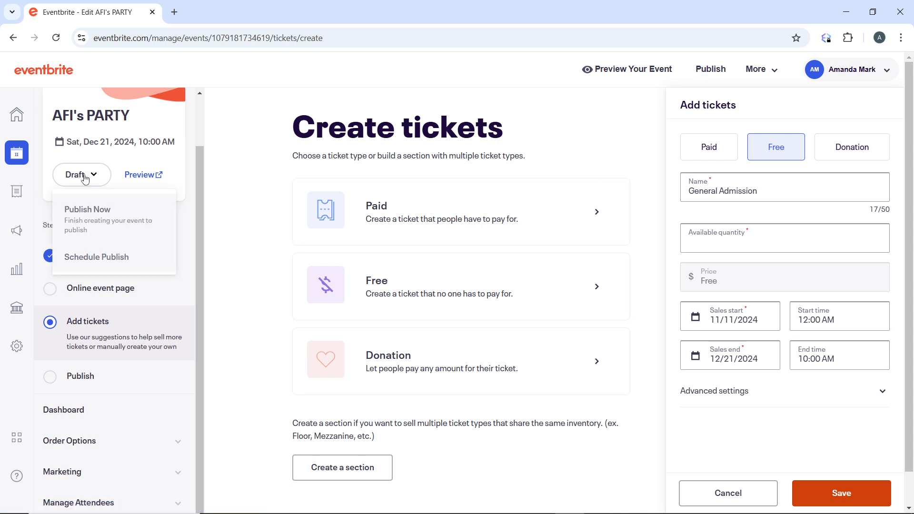